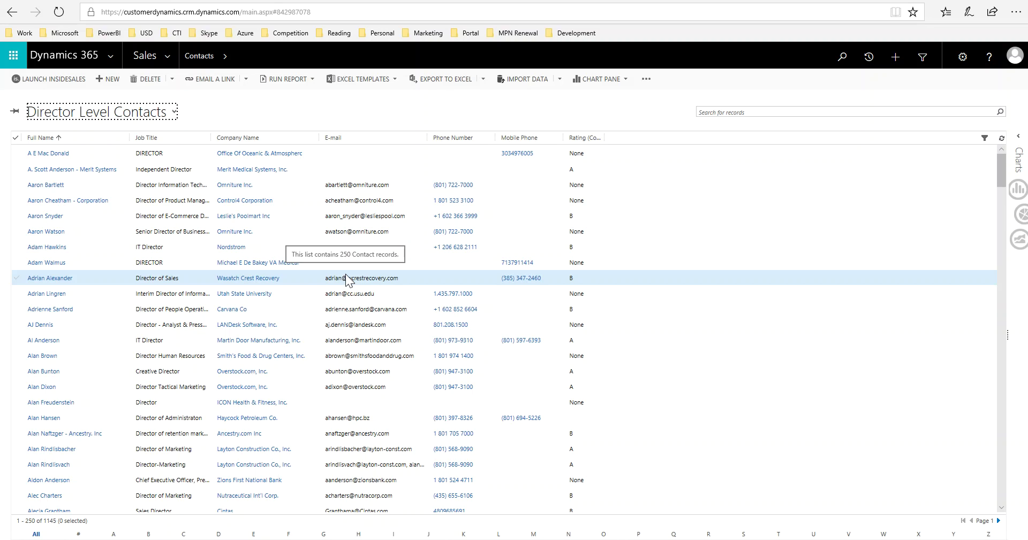
# Switch contacts to the My Active UT and CO Contacts view and show the extra commands
pyautogui.click(175, 113)
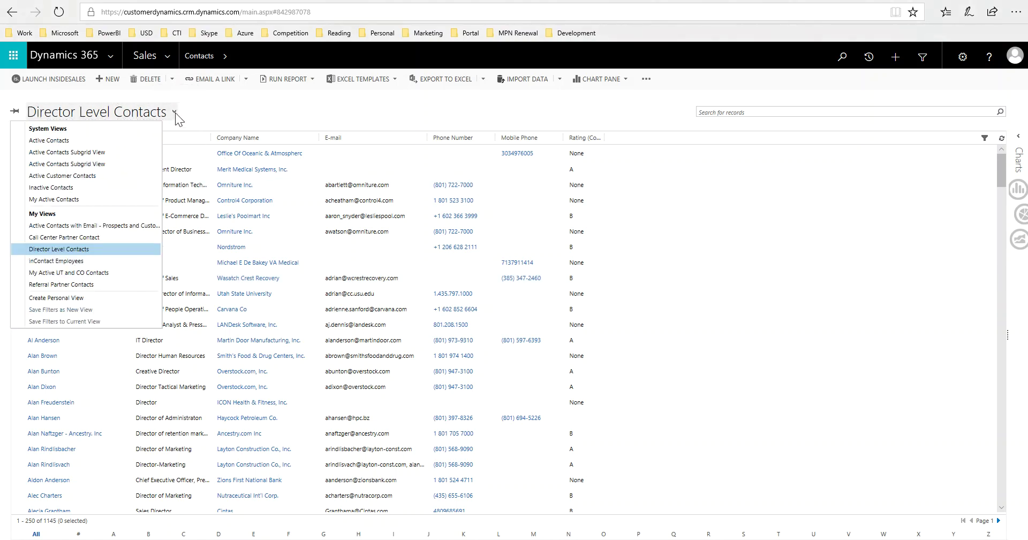
pyautogui.click(89, 275)
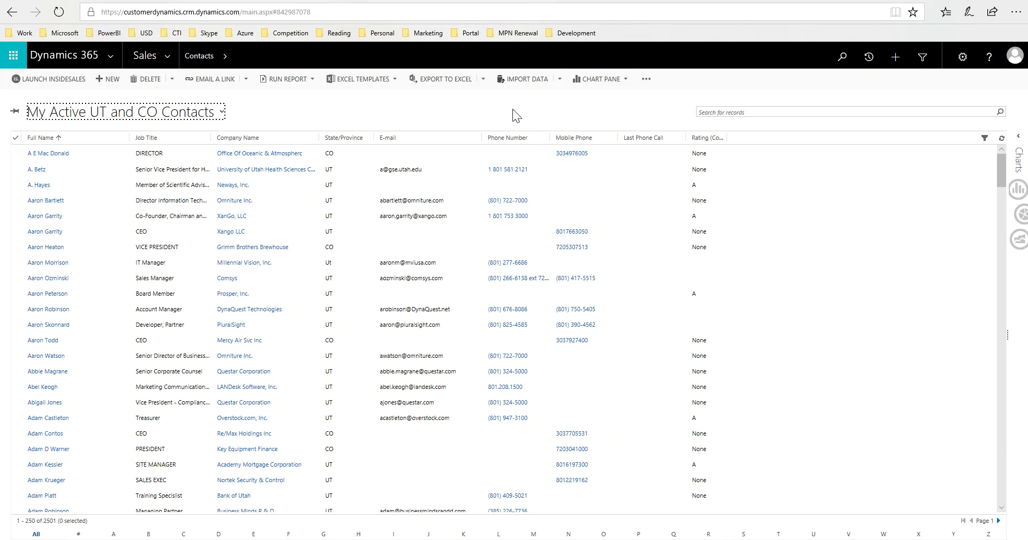
pyautogui.click(647, 79)
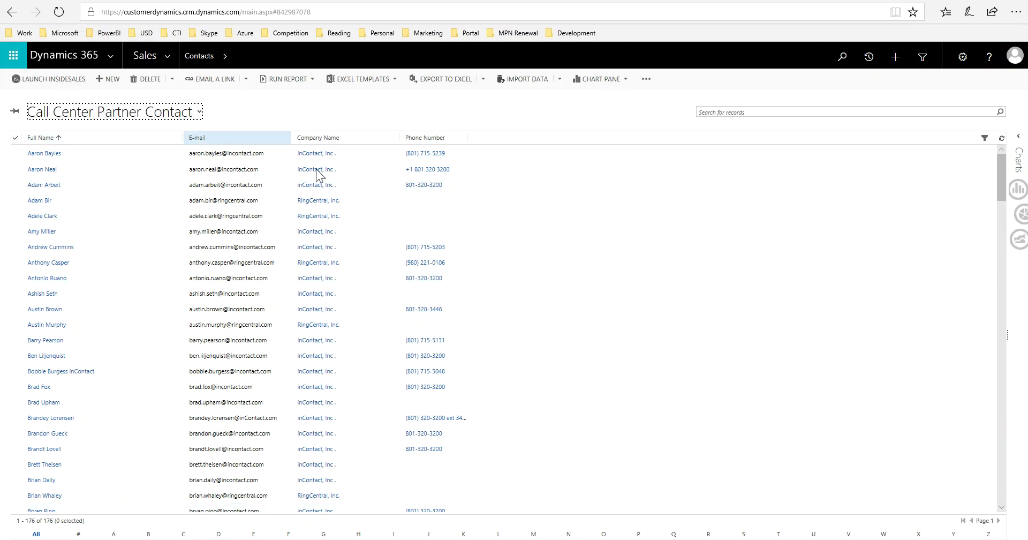
# Select all 176 contacts in the Call Center Partner Contact view
pyautogui.click(15, 138)
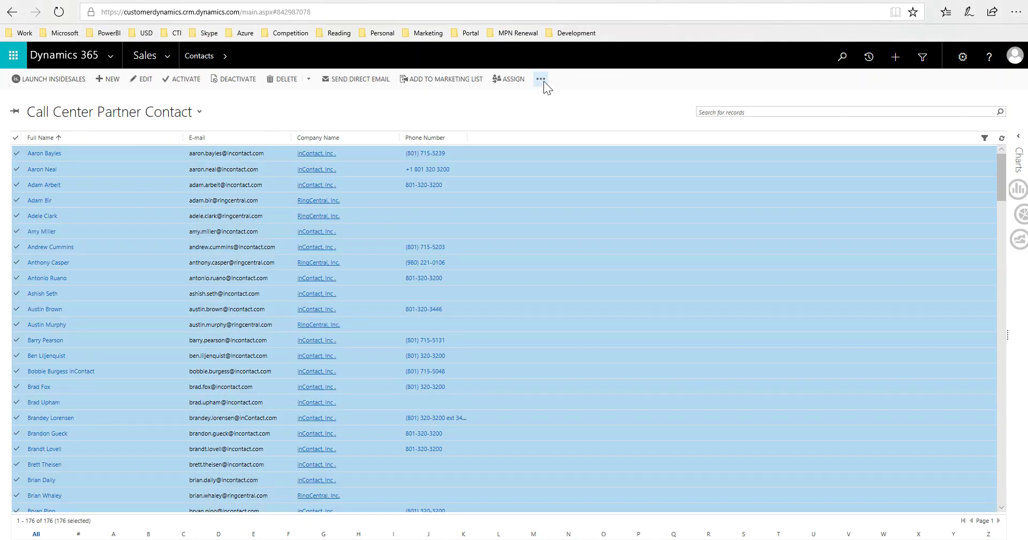
# Launch a Quick Campaign for All Records on All Pages of the selected contacts
pyautogui.click(544, 81)
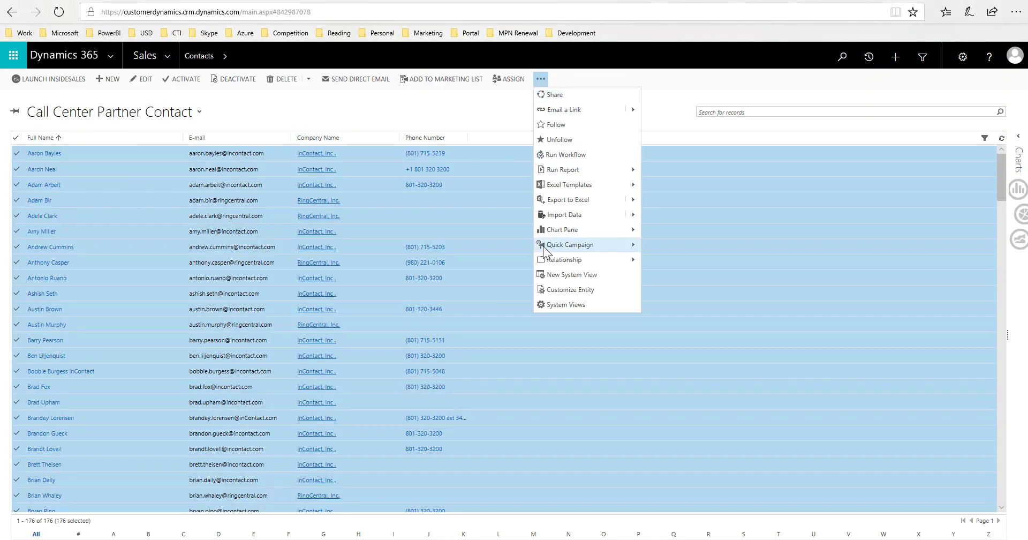
pyautogui.click(596, 245)
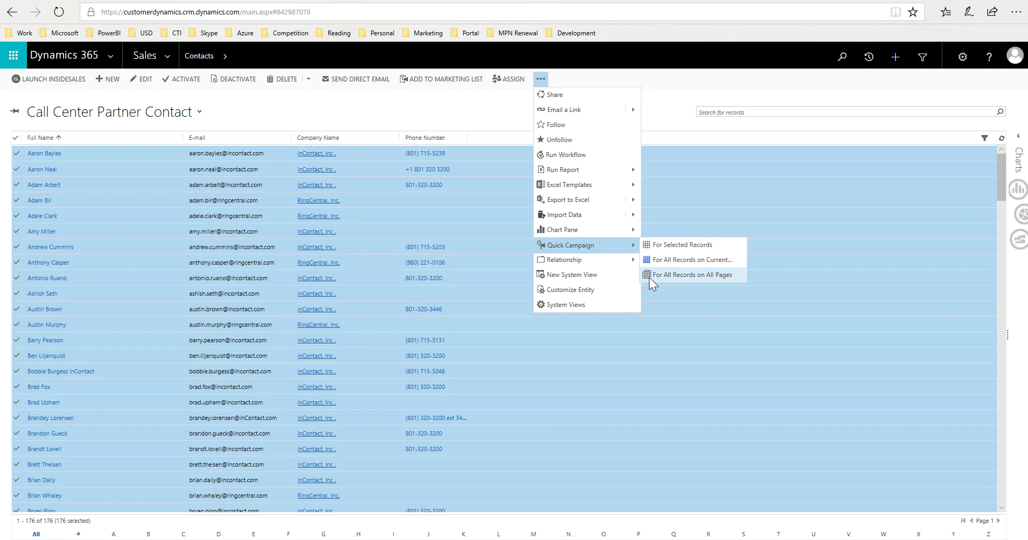
pyautogui.click(666, 276)
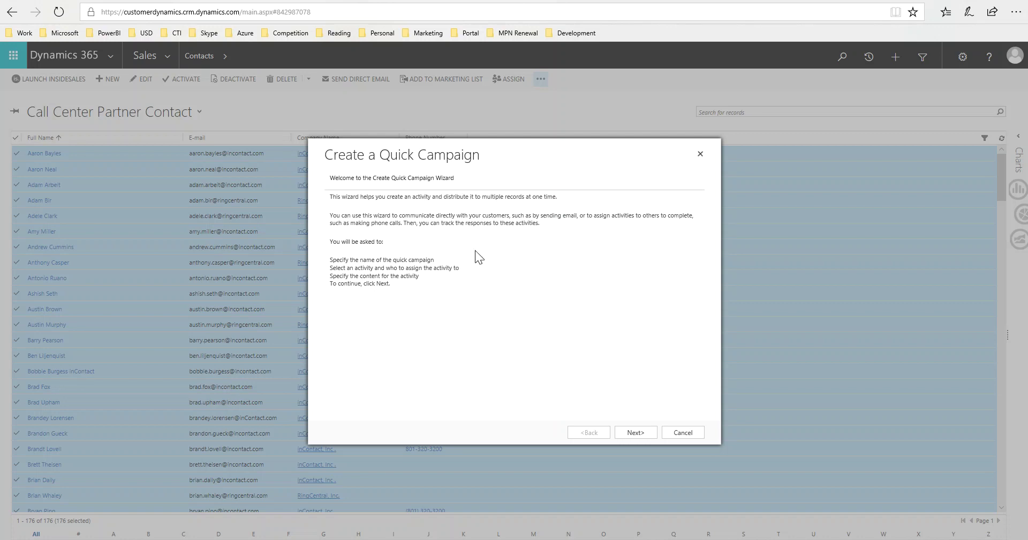
# Name the quick campaign 'Phone call for 1/31/2018' with Phone Call activities assigned to me
pyautogui.click(636, 435)
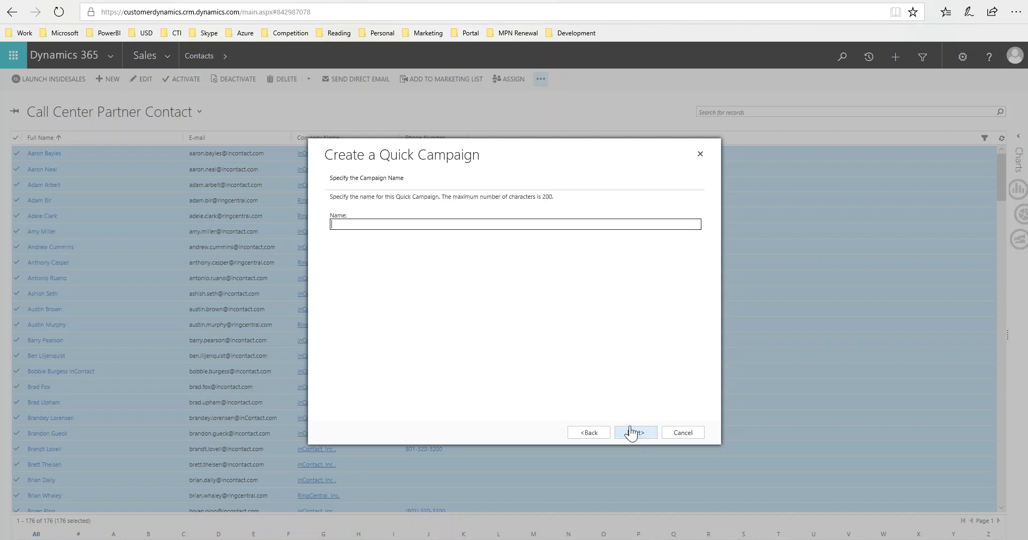
pyautogui.click(397, 224)
pyautogui.write('Phone call activiv')
pyautogui.press('BackSpace')
pyautogui.press('BackSpace')
pyautogui.press('BackSpace')
pyautogui.press('BackSpace')
pyautogui.press('BackSpace')
pyautogui.write('for 1/31/201')
pyautogui.click(632, 434)
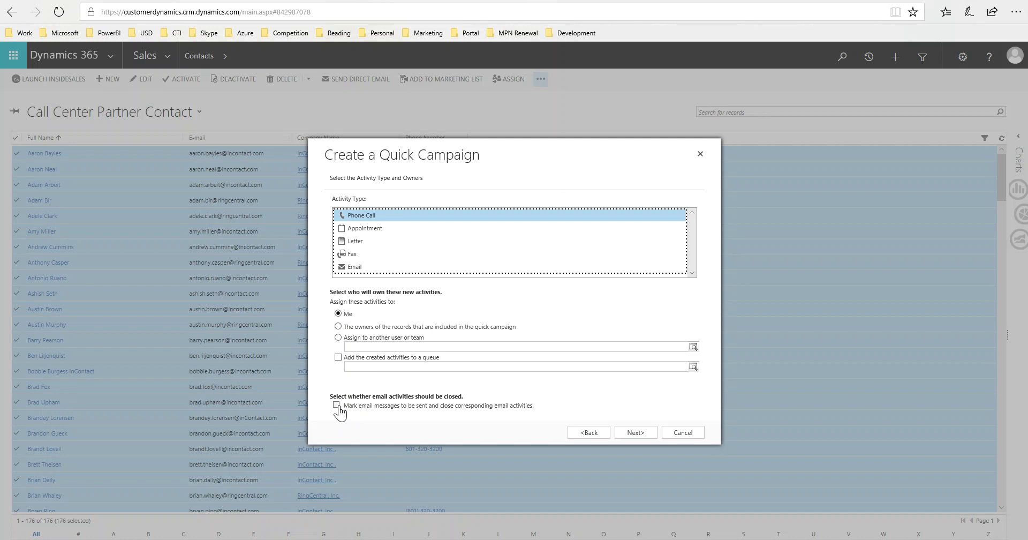
pyautogui.click(640, 434)
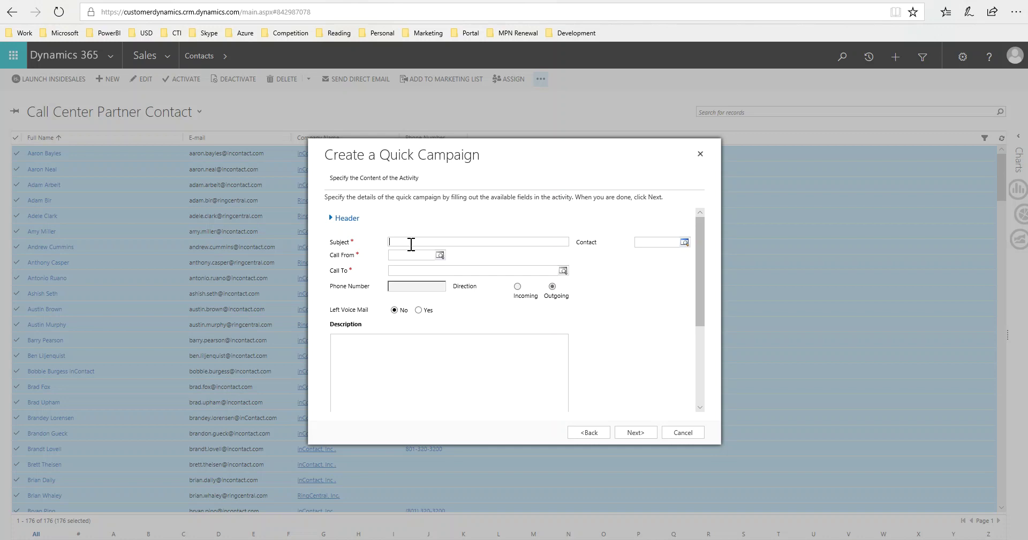
# Enter subject 'Call CEnter Intro' and a description: use script #1, or script #2 for voicemail
pyautogui.write('Call CEn')
pyautogui.write('Call and Use s')
pyautogui.write('cr')
pyautogui.write('ip')
pyautogui.write('t #2')
pyautogui.write('. If I get a')
pyautogui.write('  v')
pyautogui.press('BackSpace')
pyautogui.press('BackSpace')
pyautogui.write('vm, then use script #2')
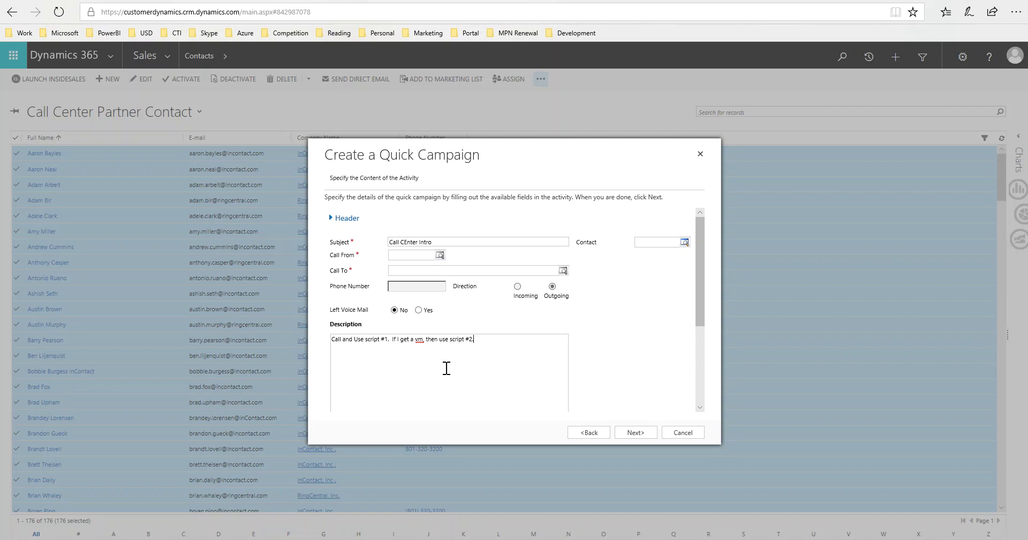
# Set the phone calls' due date to 2/2/2018 after the missing-due-date warning
pyautogui.click(635, 433)
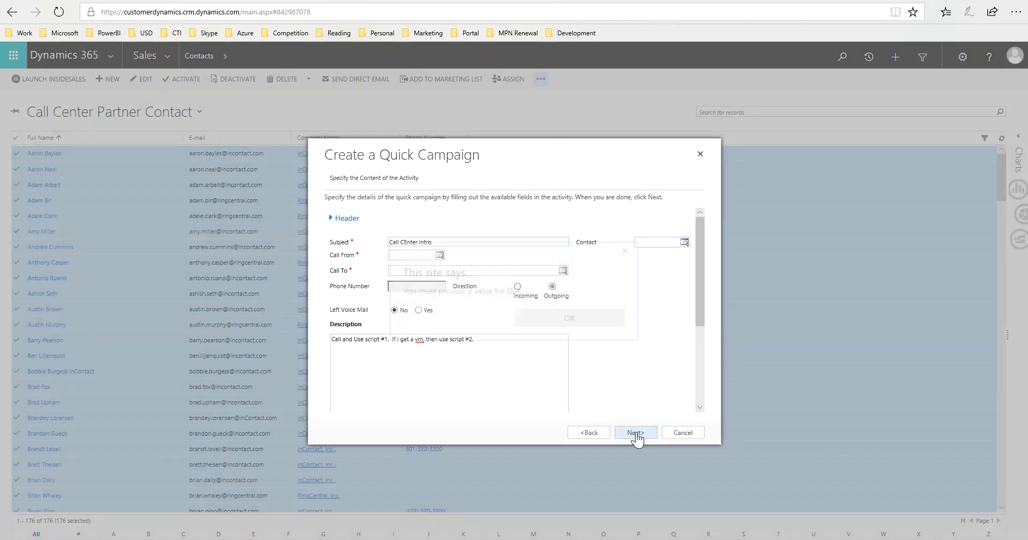
pyautogui.click(568, 317)
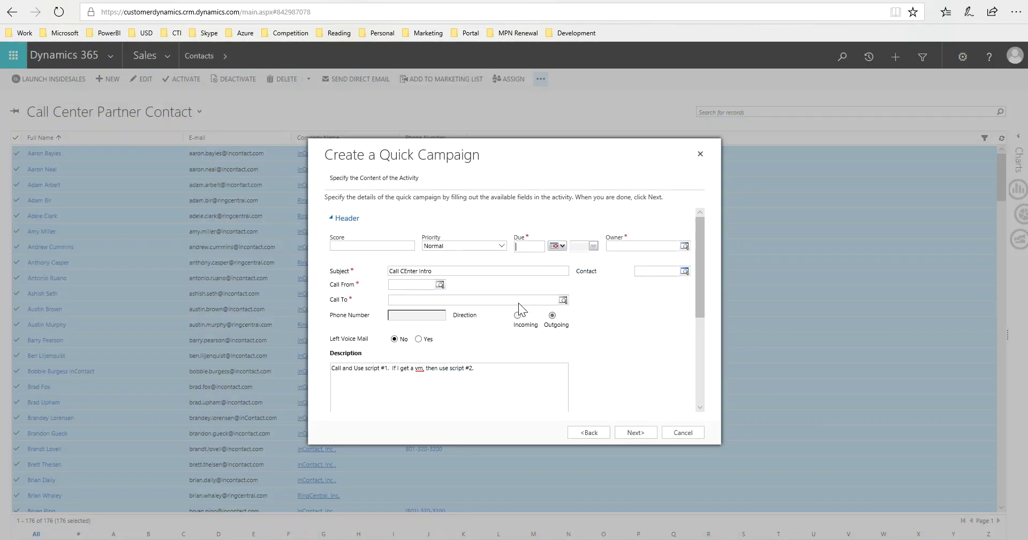
pyautogui.click(554, 247)
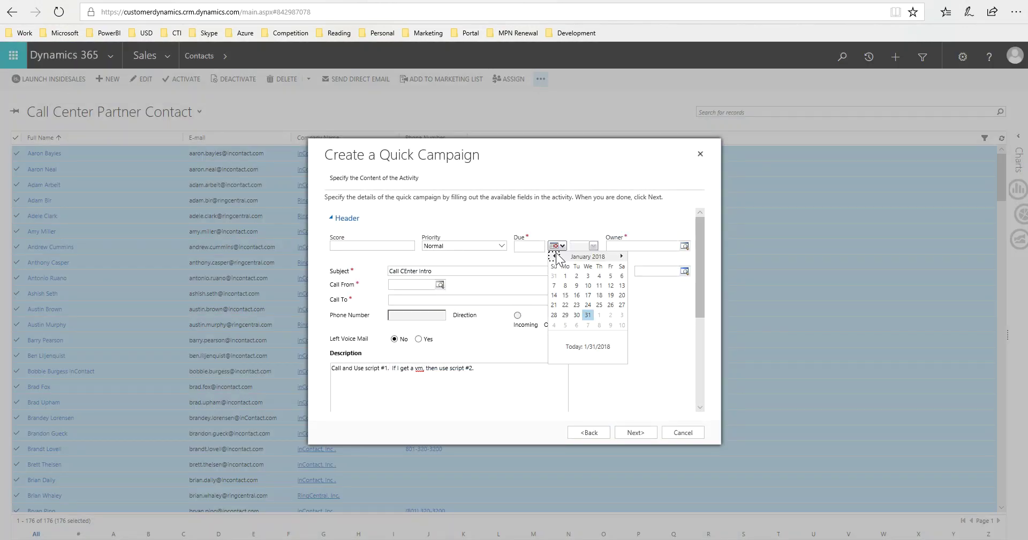
pyautogui.click(610, 315)
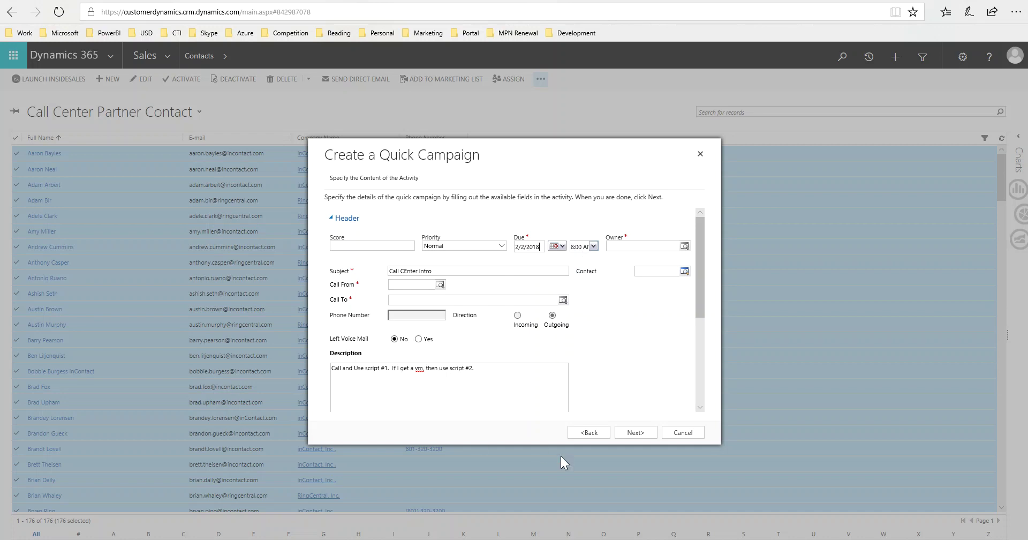
# Finish the wizard to create the quick campaign and its phone calls
pyautogui.click(635, 433)
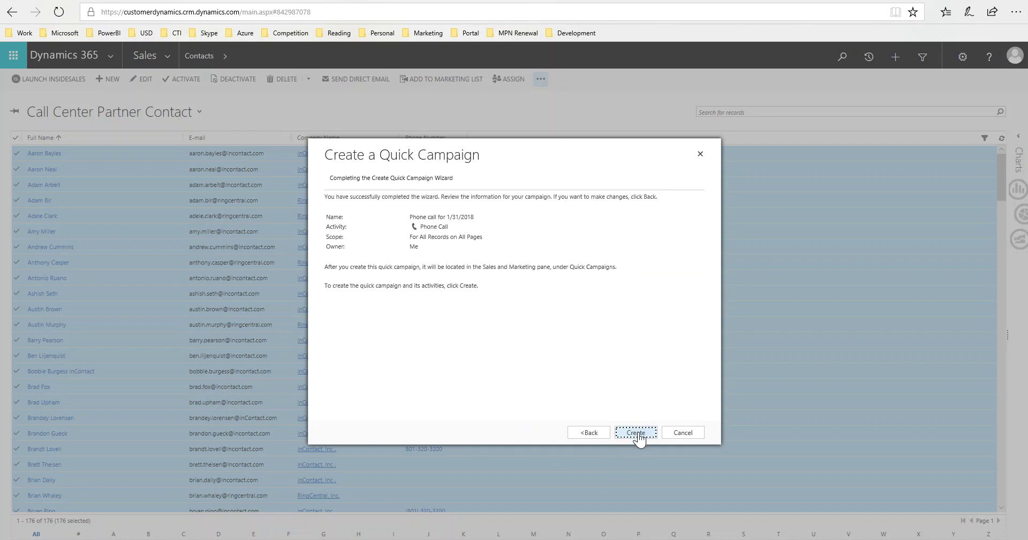
pyautogui.click(636, 433)
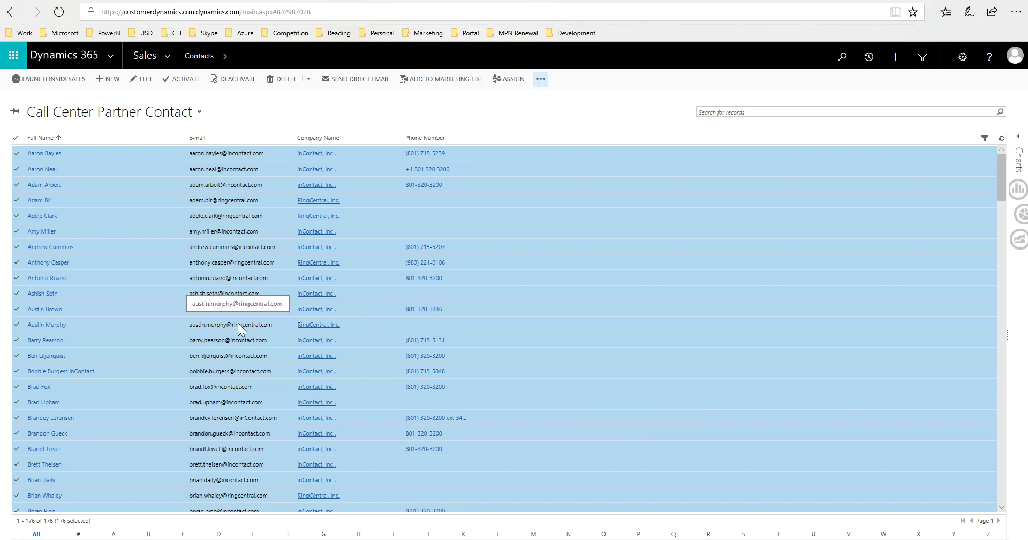
pyautogui.click(166, 58)
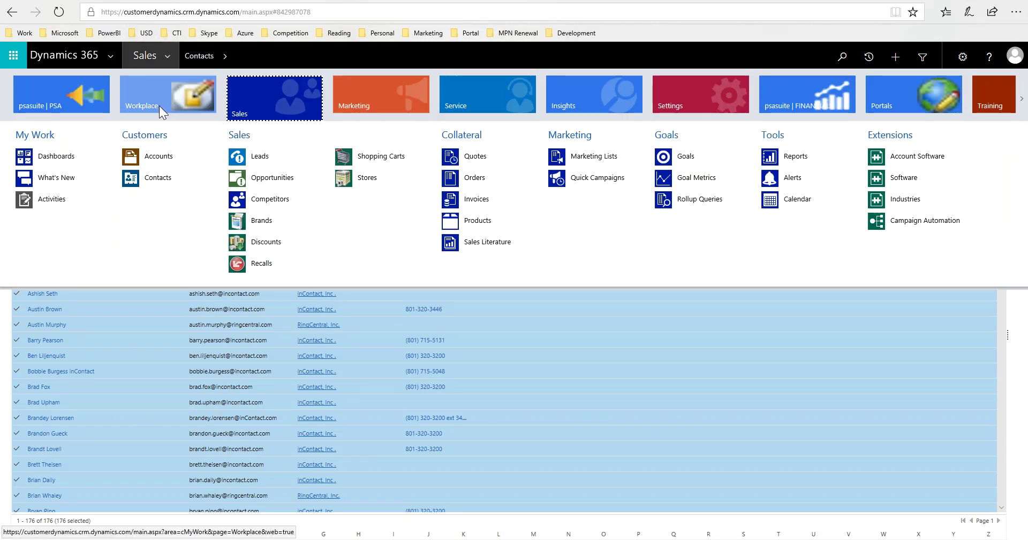
# Open the My Phone Calls view under Activities and select a Call CEnter Intro call
pyautogui.click(54, 201)
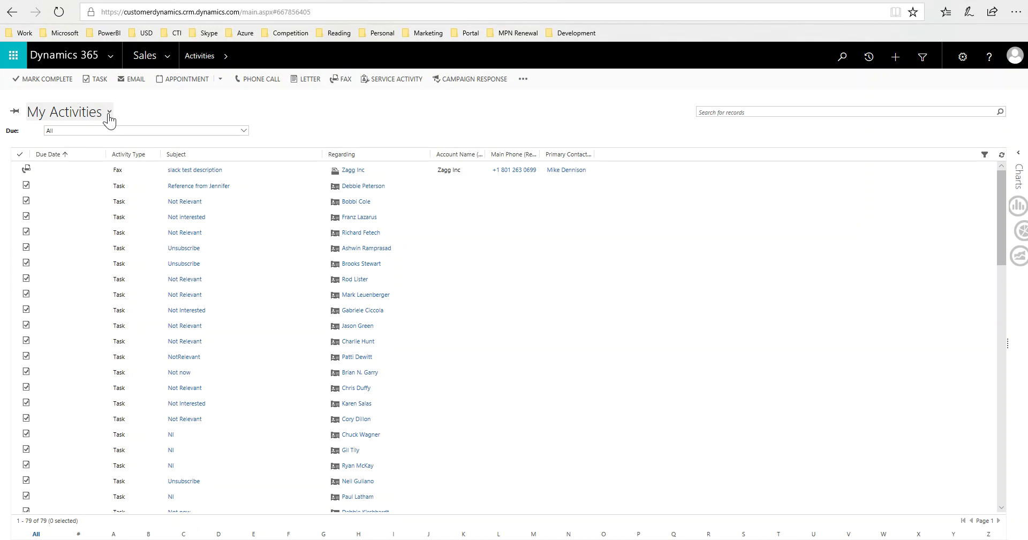
pyautogui.click(108, 114)
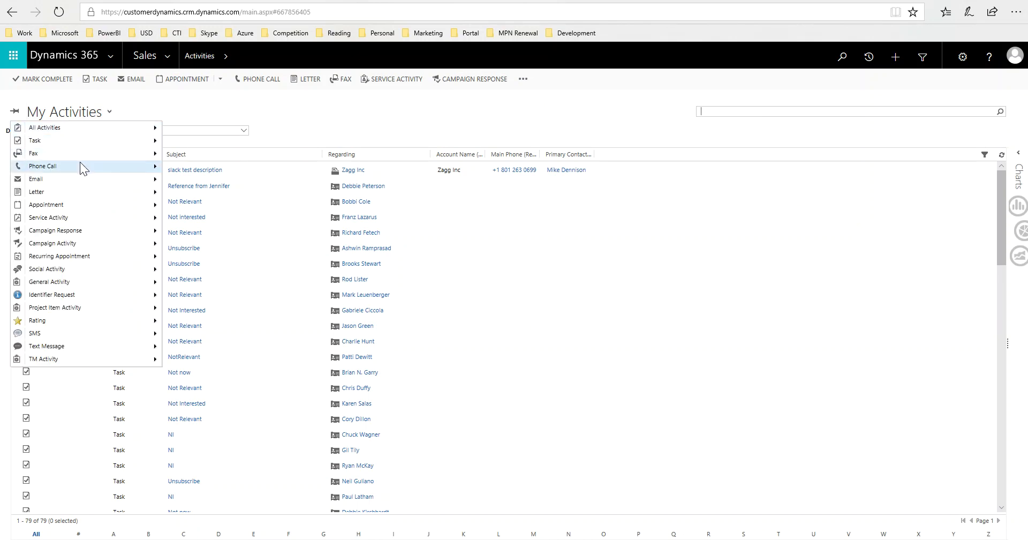
pyautogui.moveTo(92, 166)
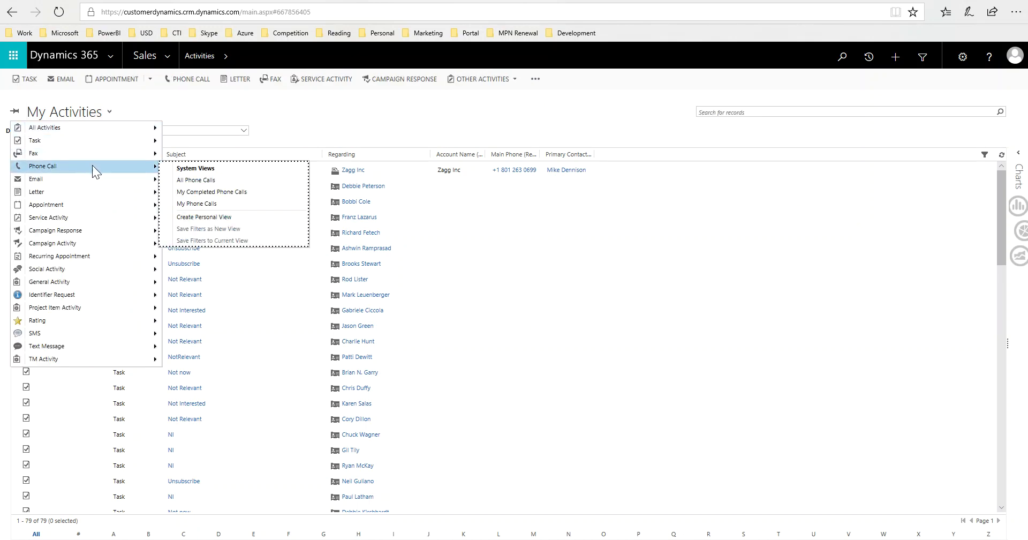
pyautogui.click(225, 204)
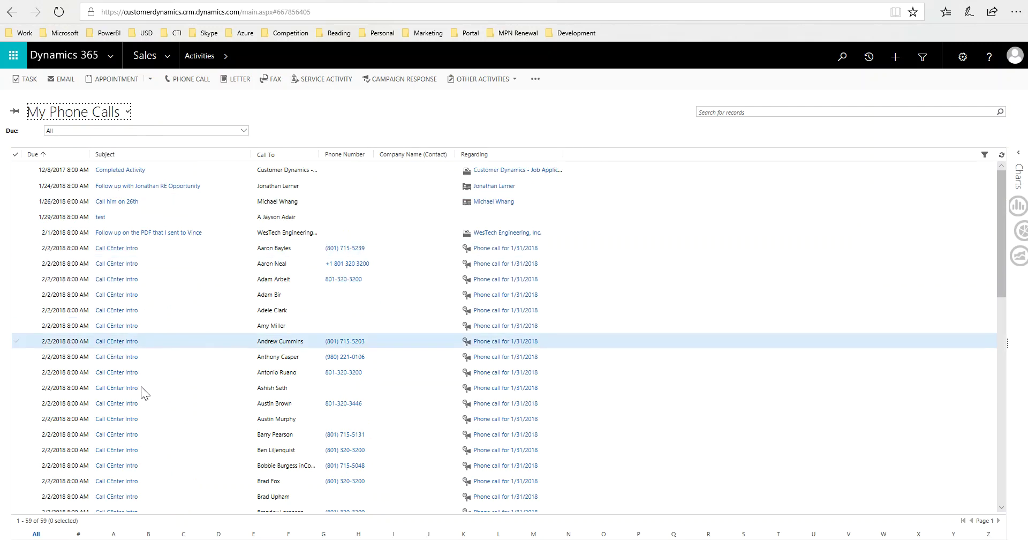
pyautogui.scroll(-1, 197, 330)
pyautogui.scroll(-7, 197, 330)
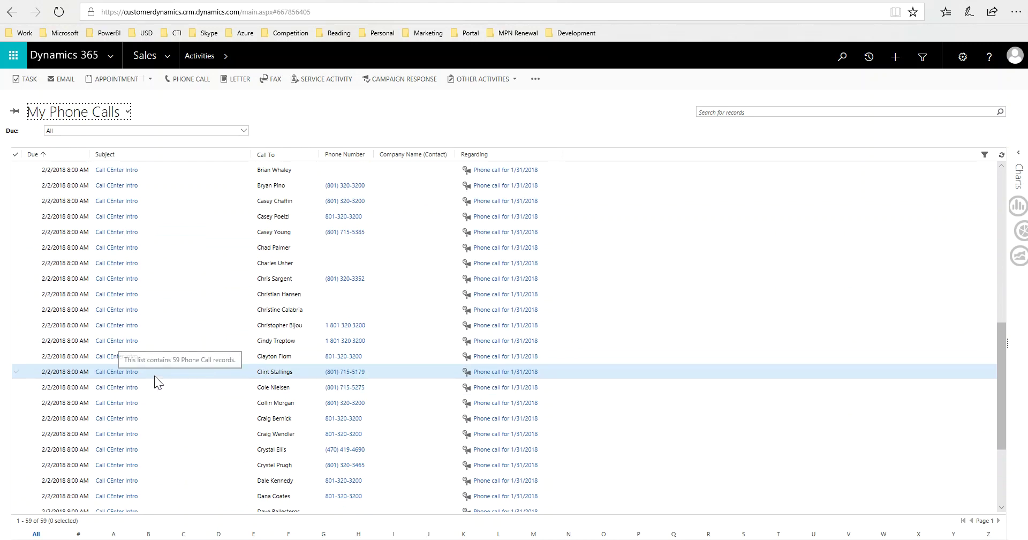
pyautogui.click(154, 374)
# Open a Call CEnter Intro phone call, then select the first one back in My Phone Calls
pyautogui.doubleClick(158, 373)
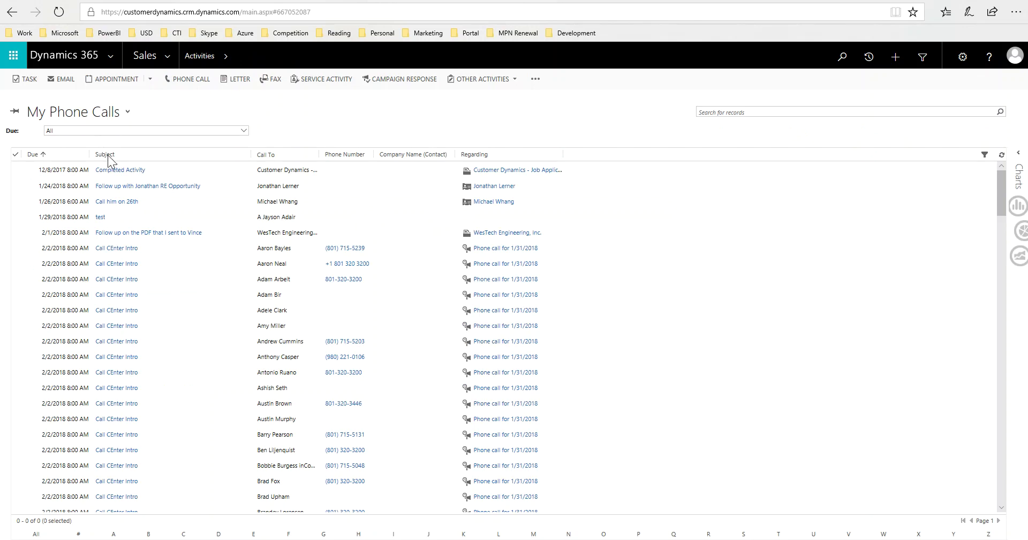
pyautogui.click(18, 250)
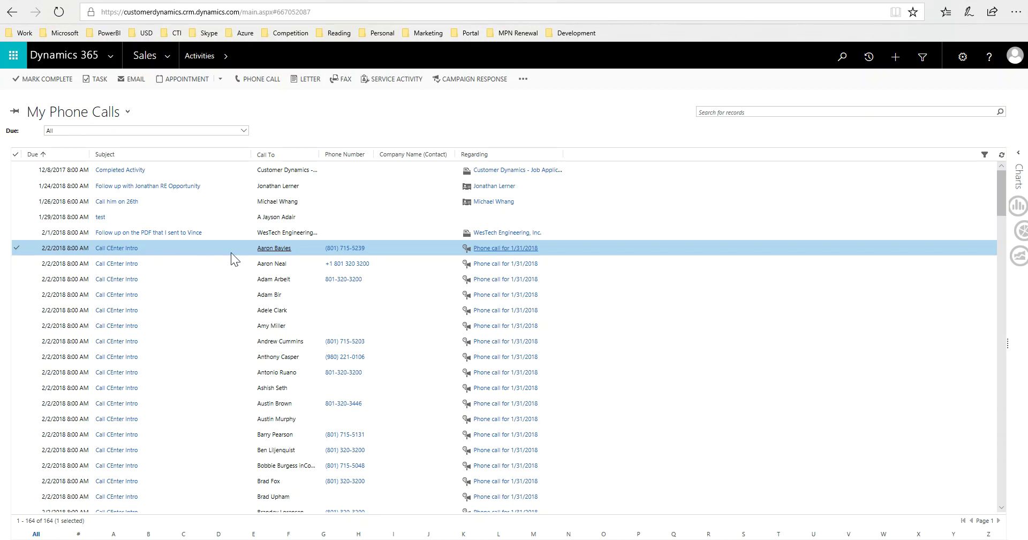